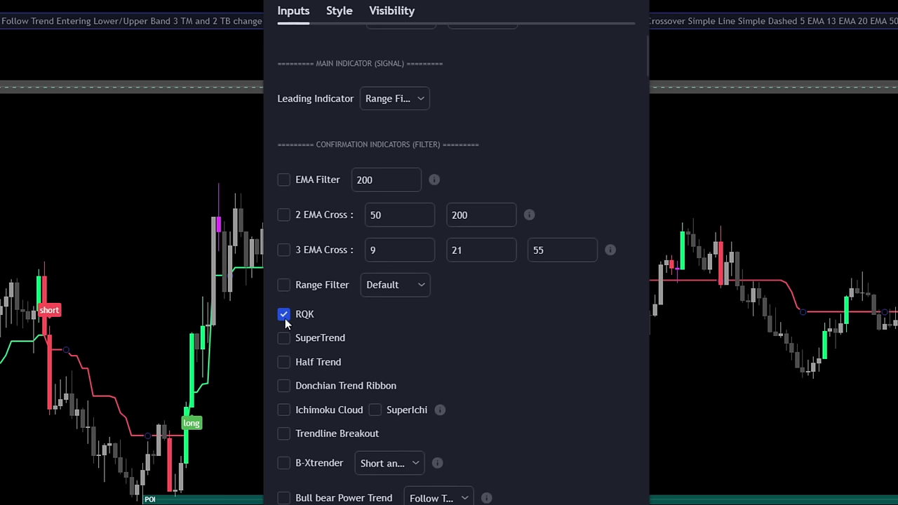
Disable the RQK confirmation filter and change the EMA Filter length from 200 to 100
click(285, 319)
scroll(321, 339, up, 2)
scroll(326, 346, down, 2)
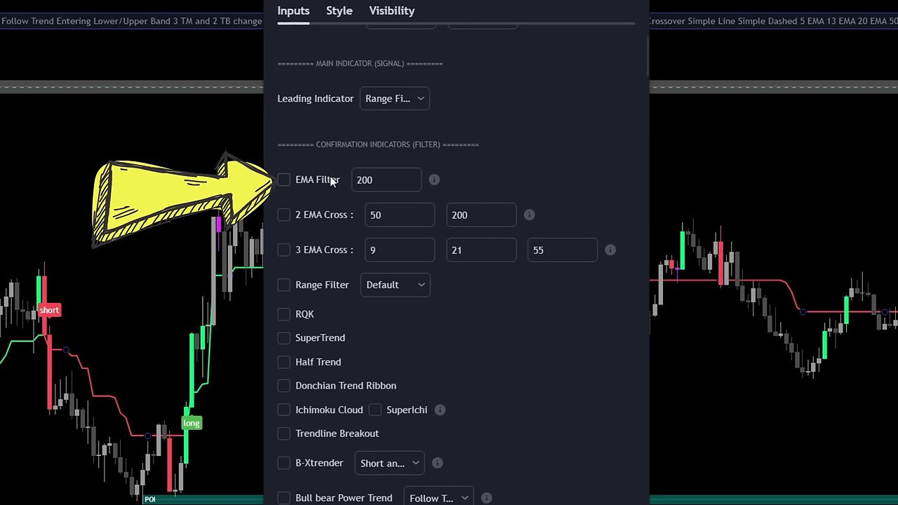
double_click(384, 181)
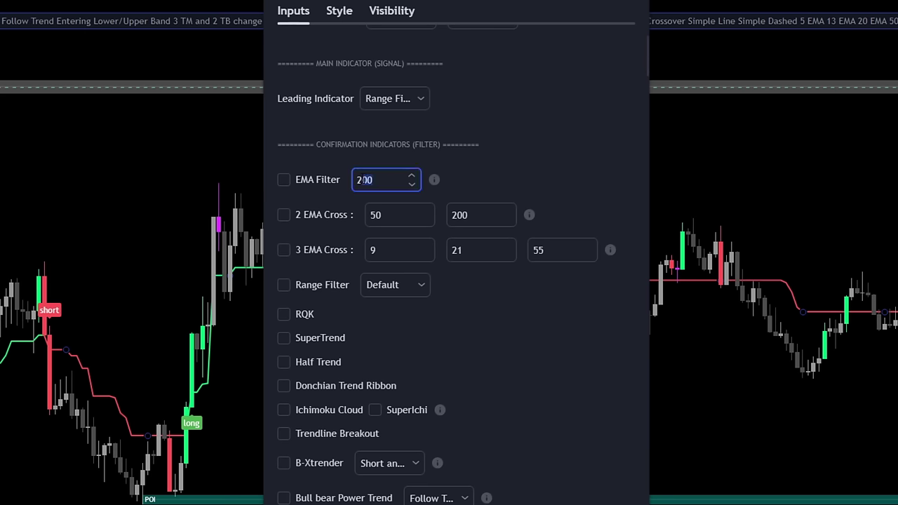
text(100)
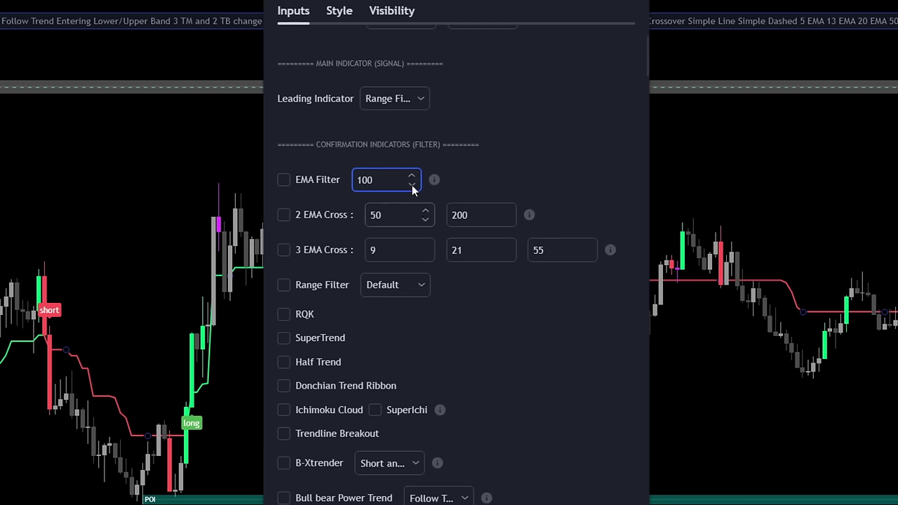
click(434, 180)
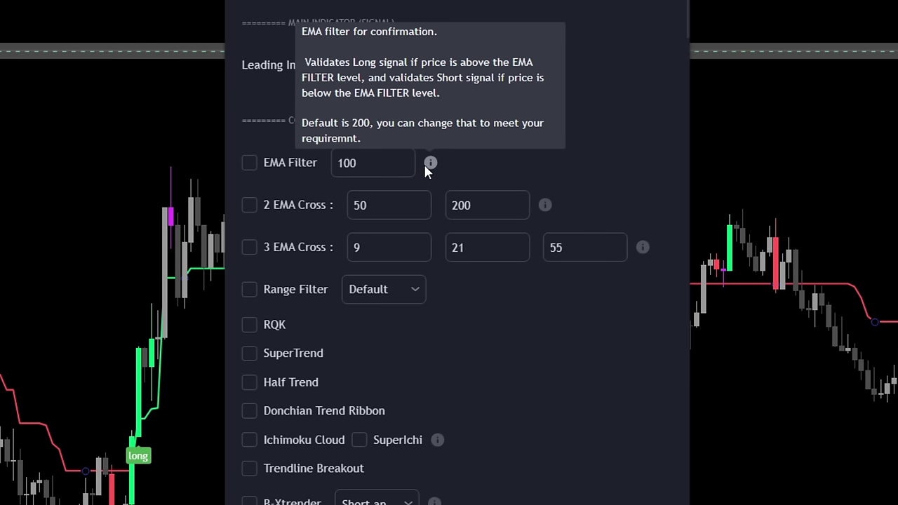
Enable the EMA Filter confirmation
click(247, 165)
scroll(347, 190, down, 5)
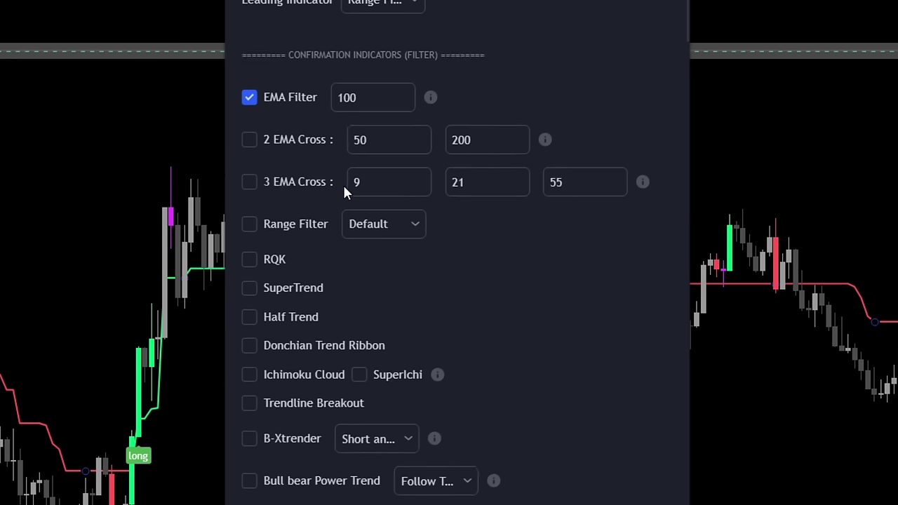
scroll(376, 198, down, 10)
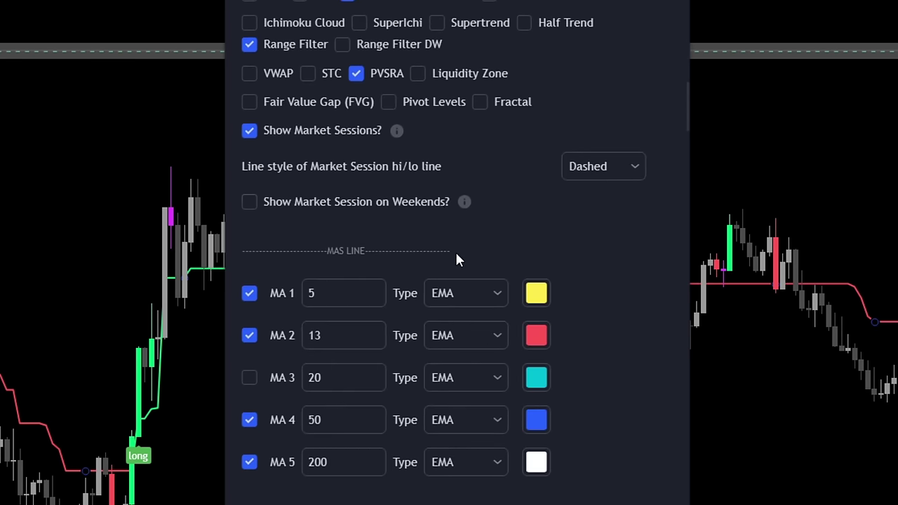
scroll(365, 260, down, 1)
scroll(357, 267, up, 5)
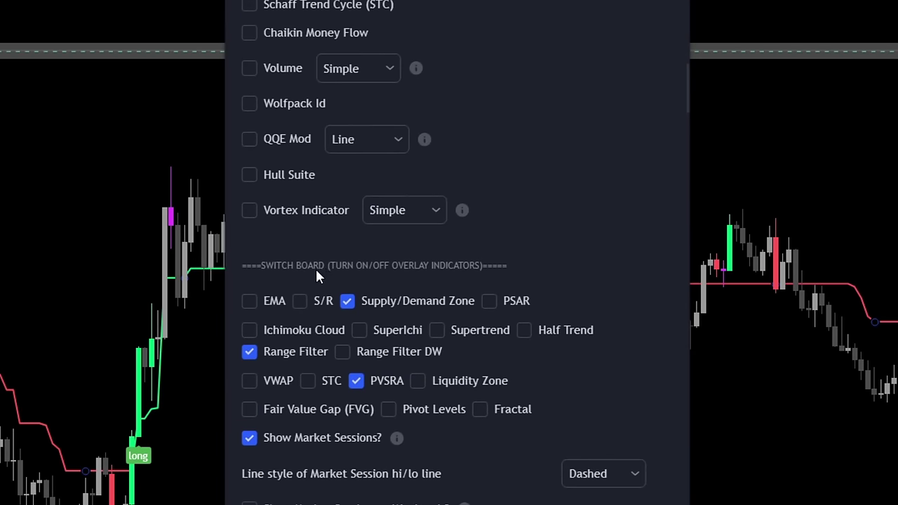
scroll(356, 291, down, 6)
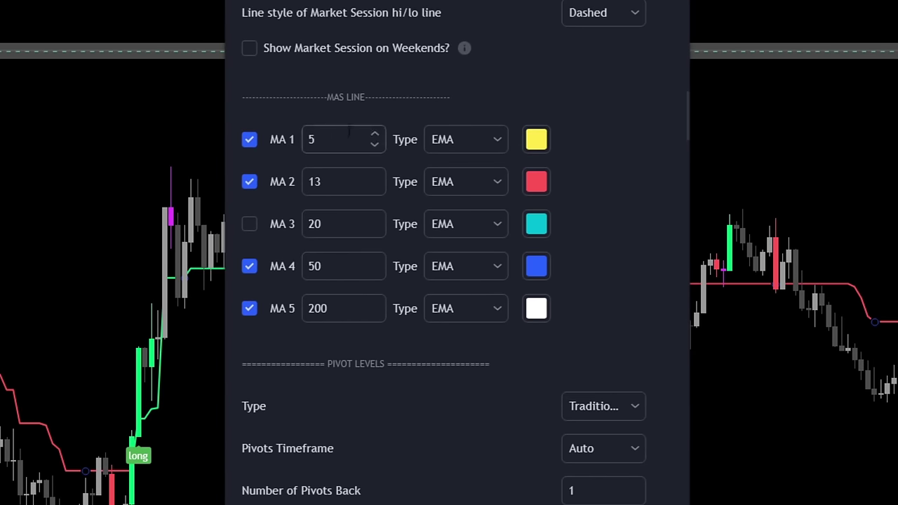
Hide MA 1, MA 2 and MA 4, set MA 5 to 100, and turn on the EMA overlay
click(251, 142)
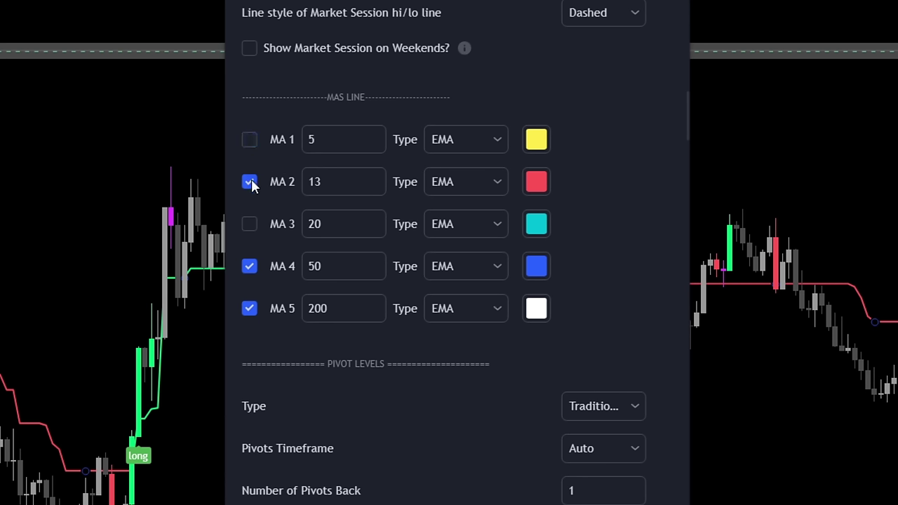
click(250, 182)
click(253, 267)
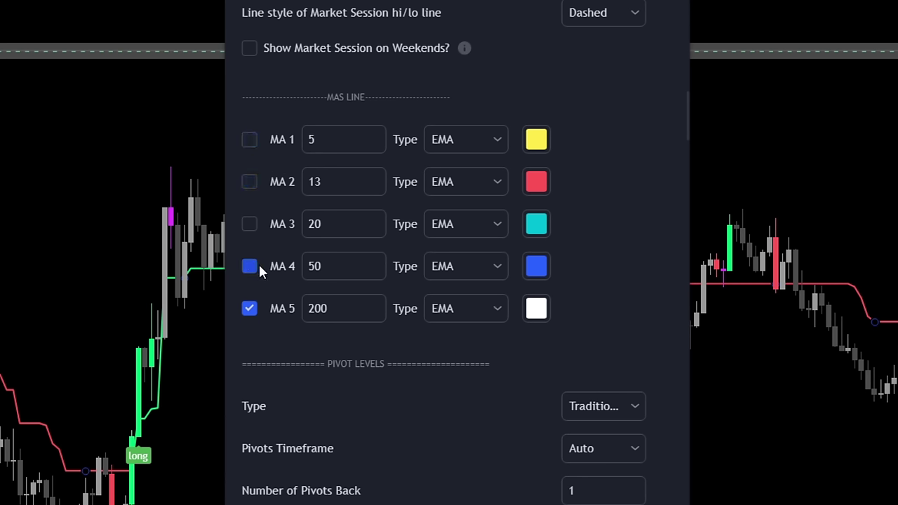
double_click(342, 310)
text(1)
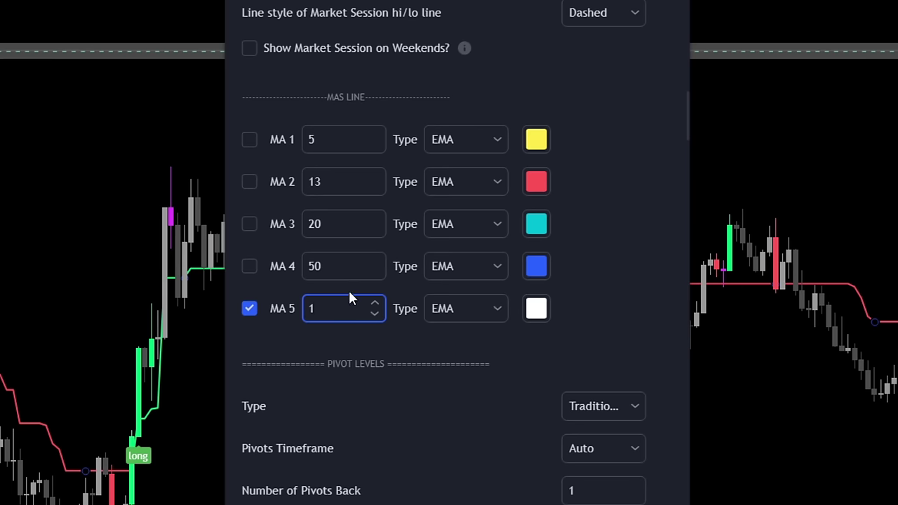
text(00)
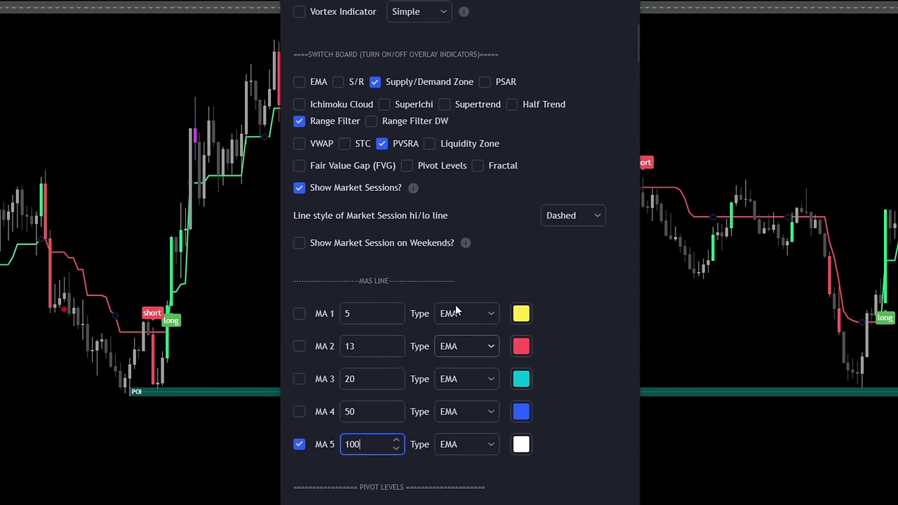
scroll(308, 145, up, 2)
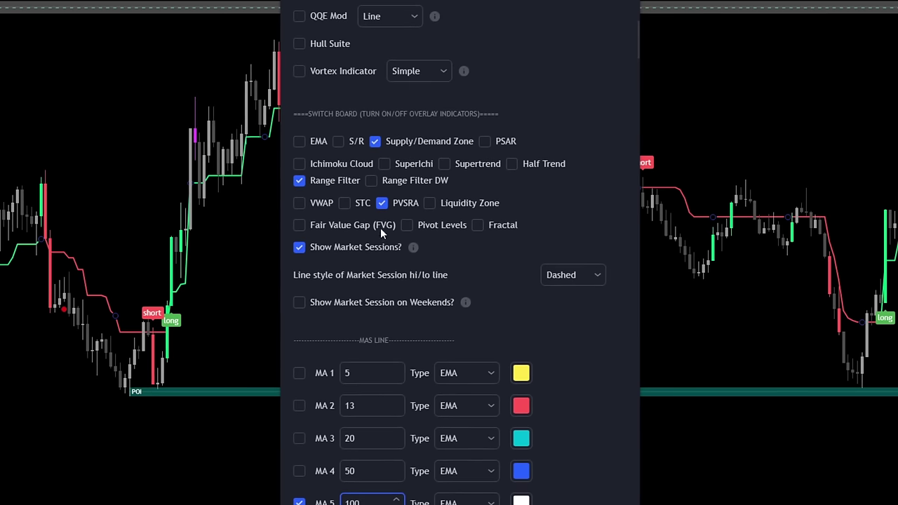
click(298, 142)
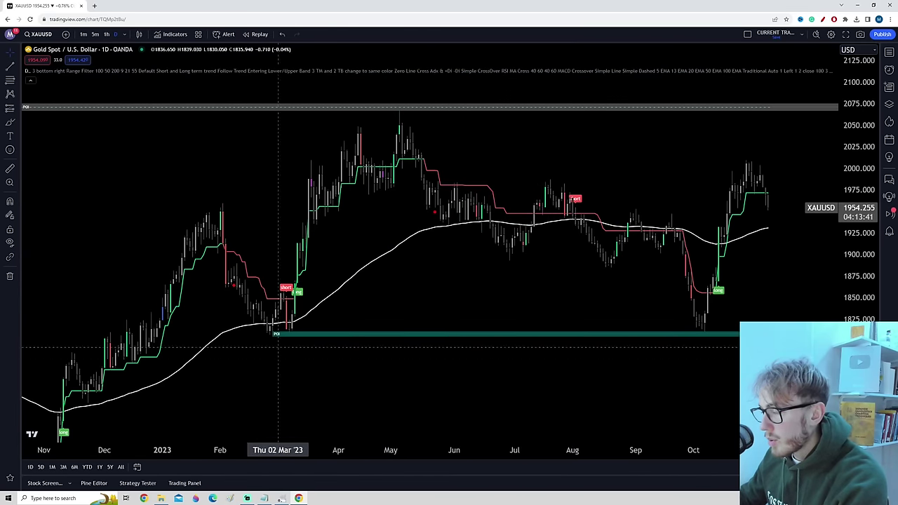
Pan back to earlier months, zoom in, and temporarily circle the long signal label
click(17, 55)
drag(140, 162, 573, 285)
scroll(582, 290, up, 2)
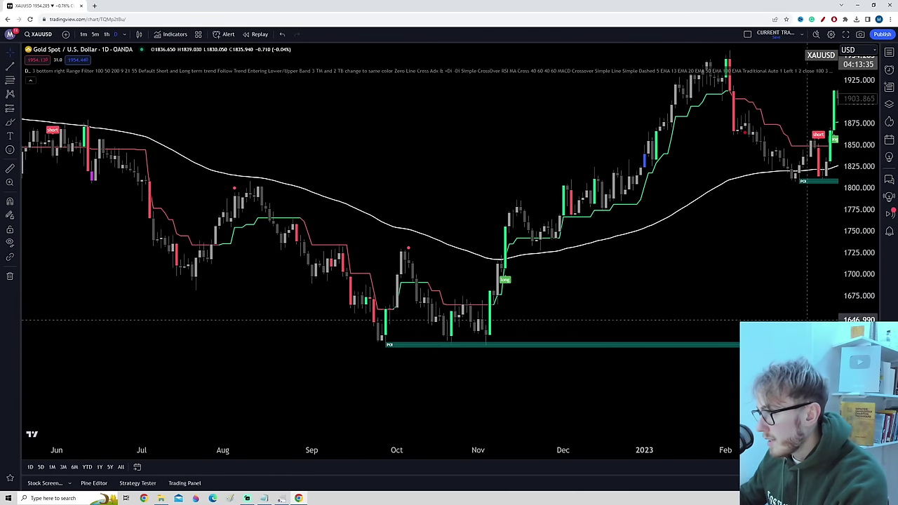
scroll(601, 284, up, 3)
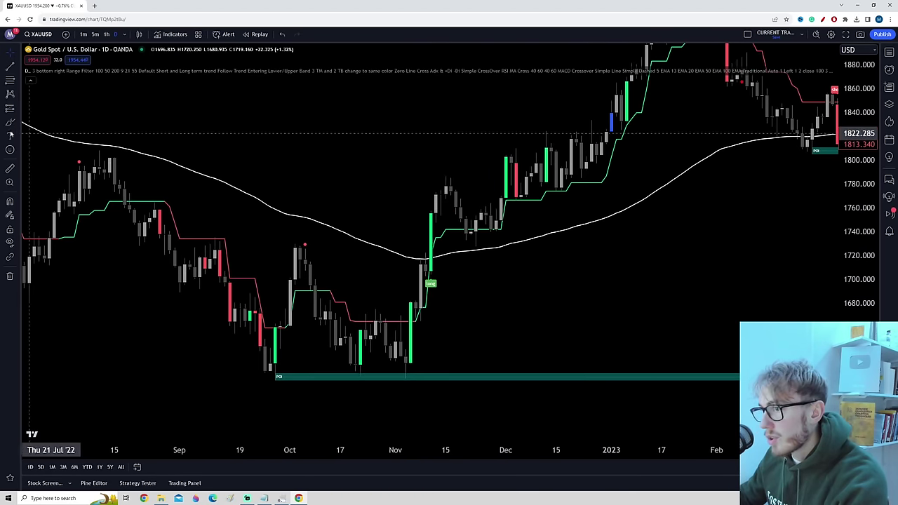
click(12, 124)
mouse_move(421, 266)
mouse_down()
mouse_move(435, 270)
mouse_move(430, 293)
mouse_move(445, 271)
mouse_move(416, 291)
mouse_up()
click(282, 33)
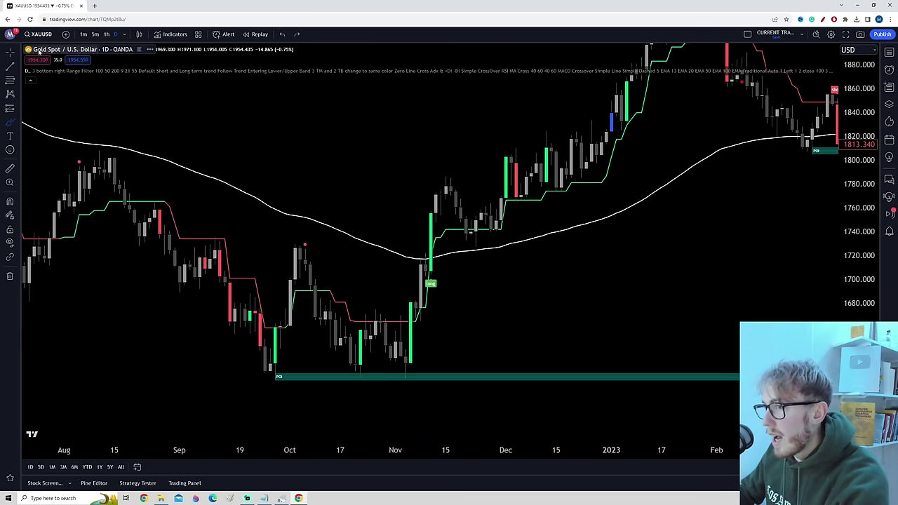
Circle the short signal, pan to earlier dates, and circle the green long signal, undoing each loop
scroll(285, 84, right, 8)
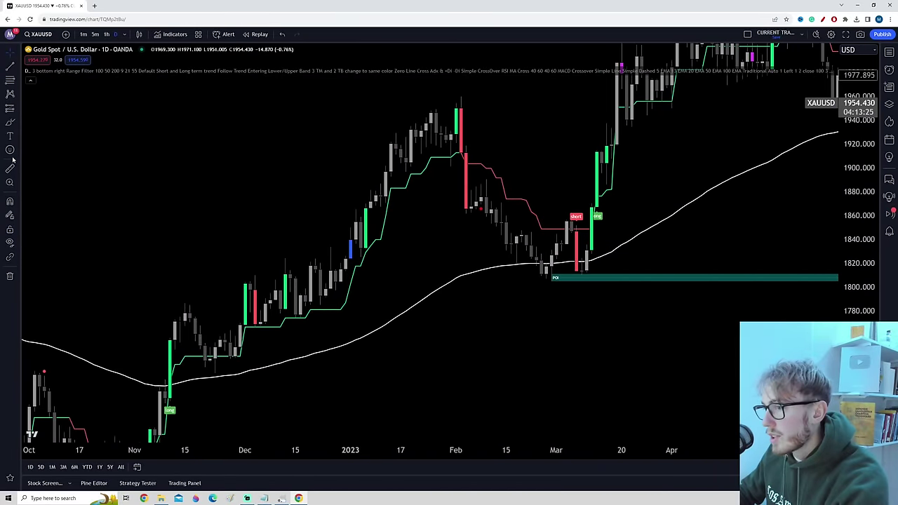
click(9, 124)
drag(581, 203, 580, 210)
key(ctrl+z)
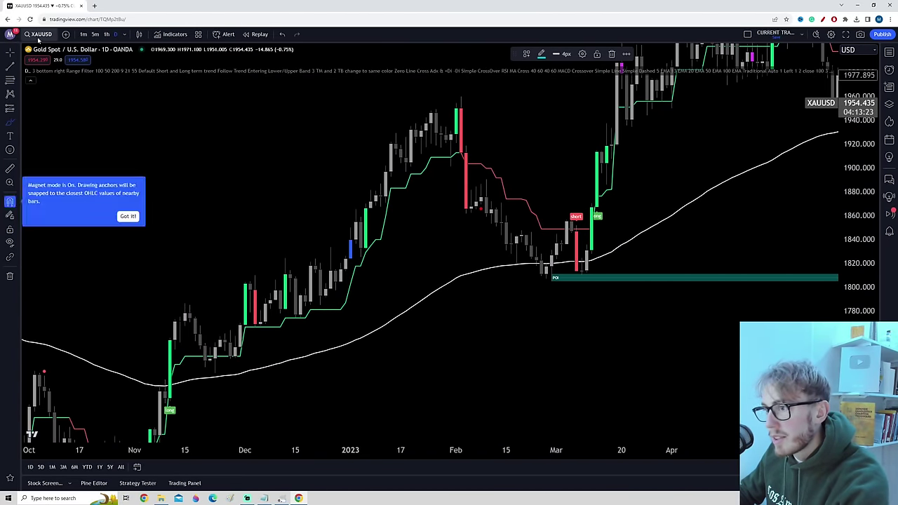
drag(175, 158, 428, 200)
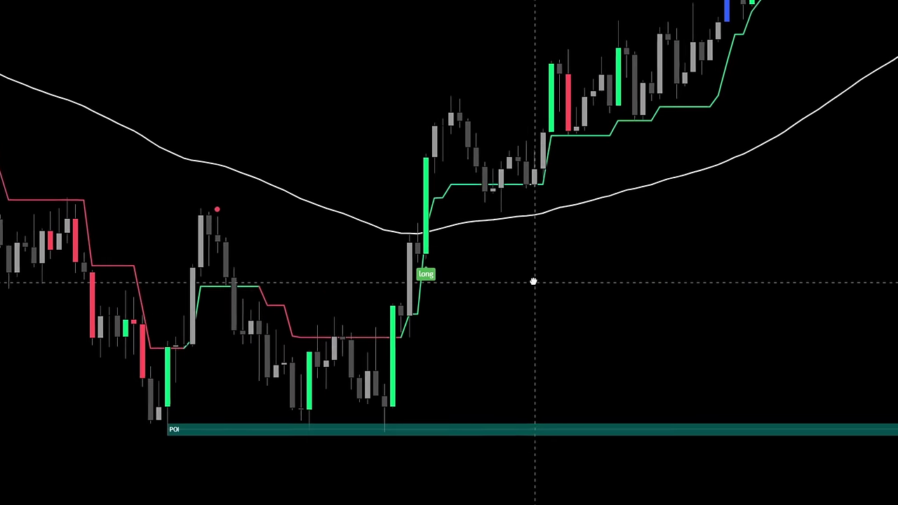
mouse_move(450, 255)
mouse_down()
mouse_move(475, 297)
mouse_move(425, 254)
mouse_up()
key(ctrl+z)
mouse_move(443, 140)
mouse_down()
mouse_move(410, 141)
mouse_move(411, 266)
mouse_move(449, 149)
mouse_move(428, 144)
mouse_up()
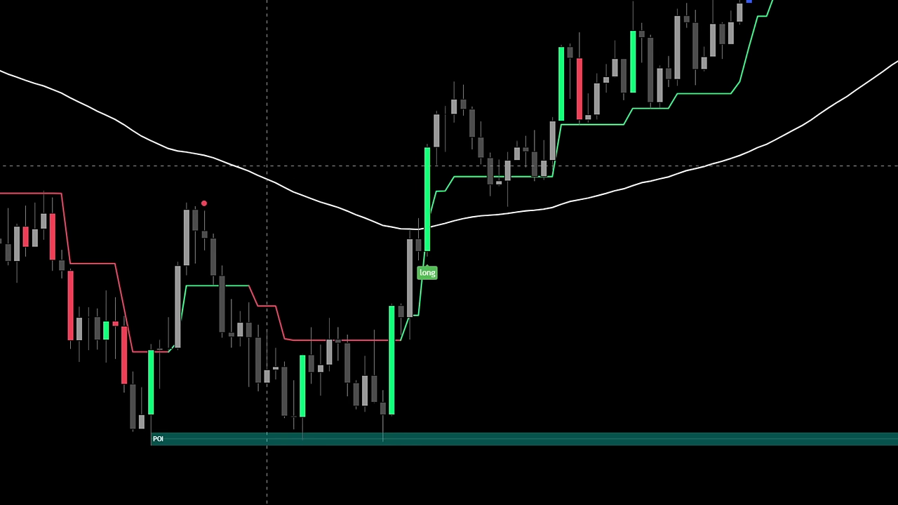
mouse_move(257, 173)
mouse_down()
mouse_move(331, 204)
mouse_move(428, 222)
mouse_move(526, 211)
mouse_move(677, 176)
mouse_move(527, 203)
mouse_move(308, 210)
mouse_move(321, 193)
mouse_up()
mouse_move(526, 177)
mouse_down()
mouse_move(323, 252)
mouse_move(393, 186)
mouse_up()
mouse_move(417, 325)
mouse_down()
mouse_move(417, 311)
mouse_move(393, 307)
mouse_up()
mouse_move(487, 387)
mouse_down()
mouse_move(417, 351)
mouse_move(463, 336)
mouse_move(409, 368)
mouse_up()
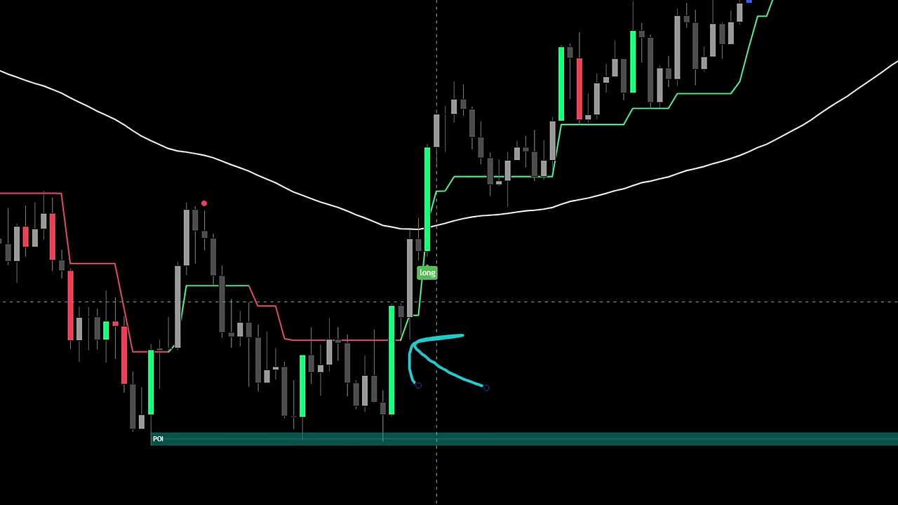
mouse_move(478, 196)
mouse_down()
mouse_move(346, 240)
mouse_move(396, 185)
mouse_up()
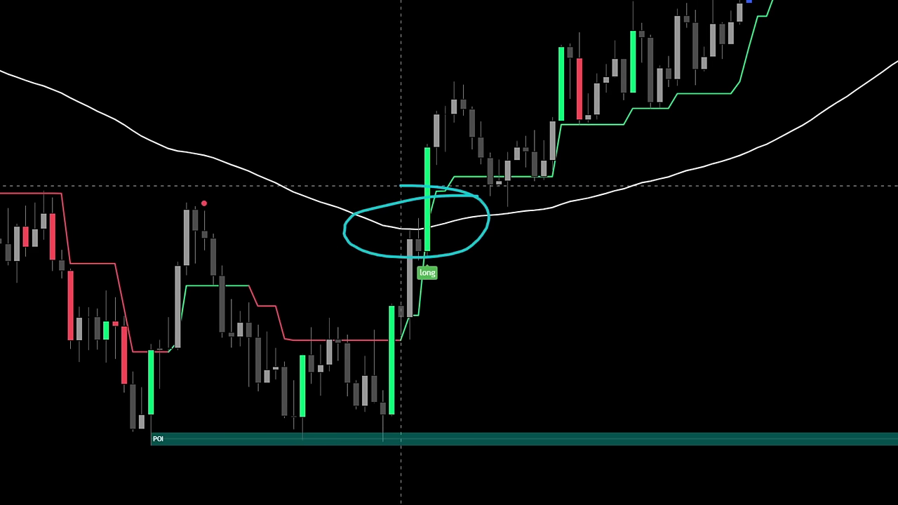
mouse_move(449, 250)
mouse_down()
mouse_move(395, 271)
mouse_move(428, 268)
mouse_up()
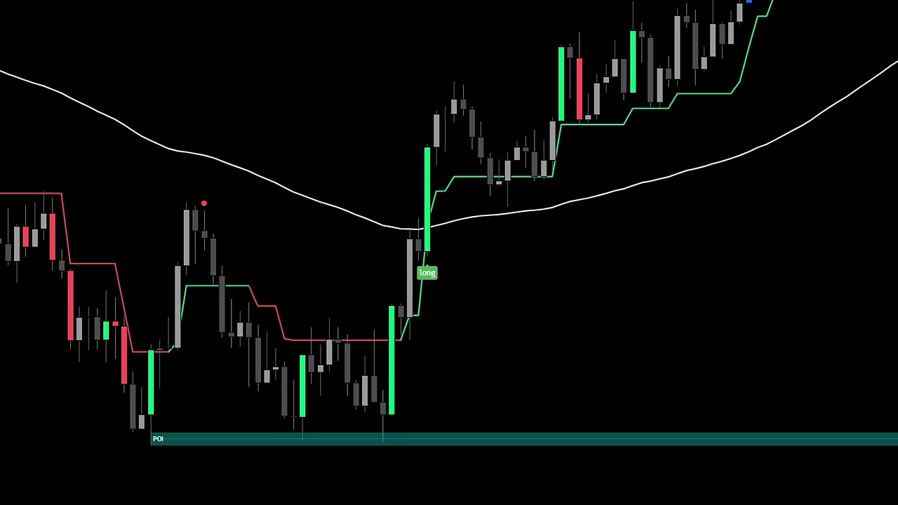
Pan to the later signals and sketch a pointer, POI zone loop, candle marks and EMA trace
drag(383, 16, 0, 245)
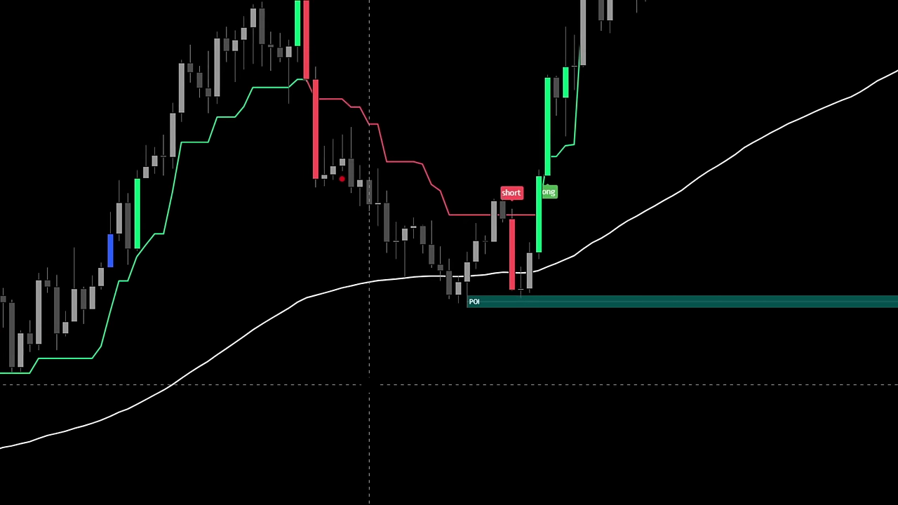
mouse_move(599, 228)
mouse_down()
mouse_move(547, 225)
mouse_move(342, 280)
mouse_up()
mouse_move(397, 309)
mouse_down()
mouse_move(652, 302)
mouse_move(428, 321)
mouse_up()
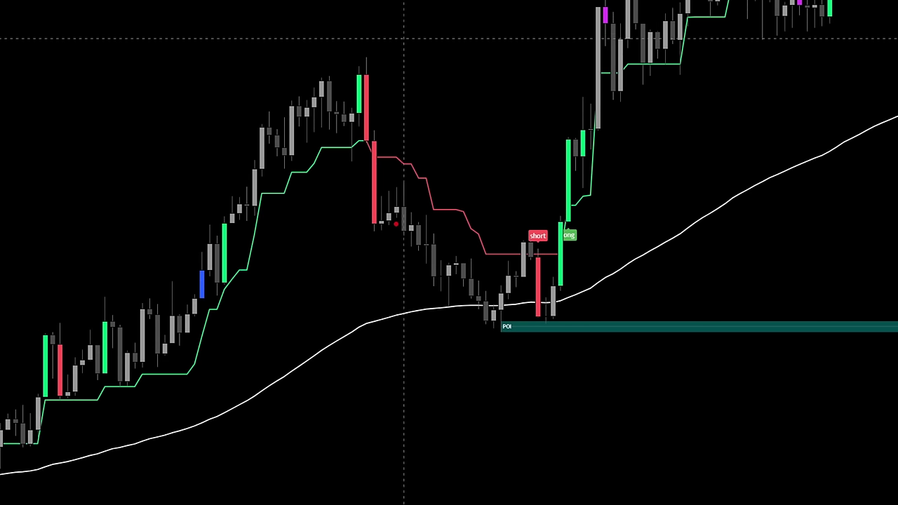
mouse_move(434, 31)
mouse_down()
mouse_move(382, 70)
mouse_move(450, 85)
mouse_up()
mouse_move(385, 138)
mouse_down()
mouse_move(357, 153)
mouse_move(452, 235)
mouse_move(547, 242)
mouse_move(363, 144)
mouse_move(533, 217)
mouse_move(401, 186)
mouse_up()
mouse_move(314, 358)
mouse_down()
mouse_move(372, 320)
mouse_move(651, 291)
mouse_up()
Sketch arrows at the swing high and short signal, trace the EMA, and circle the red short label
mouse_move(551, 248)
mouse_down()
mouse_move(538, 249)
mouse_move(529, 262)
mouse_move(524, 305)
mouse_move(541, 321)
mouse_move(554, 277)
mouse_move(519, 253)
mouse_up()
mouse_move(486, 16)
mouse_down()
mouse_move(366, 50)
mouse_move(383, 23)
mouse_move(433, 52)
mouse_up()
mouse_move(543, 100)
mouse_down()
mouse_move(538, 213)
mouse_move(546, 214)
mouse_move(559, 171)
mouse_up()
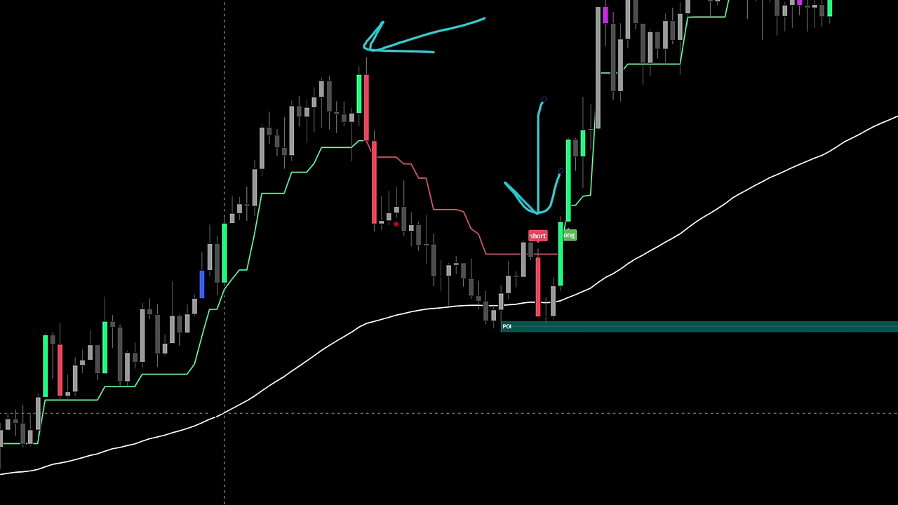
mouse_move(210, 417)
mouse_down()
mouse_move(384, 317)
mouse_move(609, 293)
mouse_move(546, 299)
mouse_up()
drag(546, 223, 480, 237)
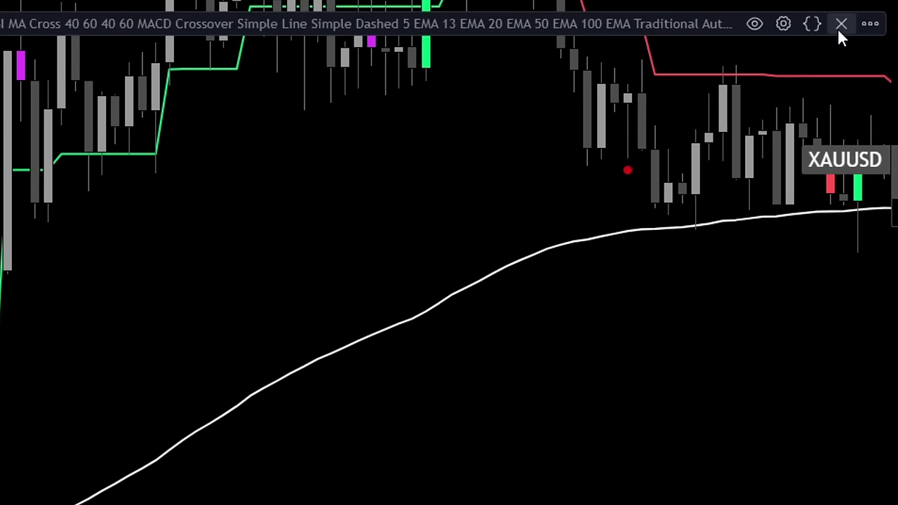
Reopen the indicator inputs and select the EMA Filter length value of 100
click(785, 23)
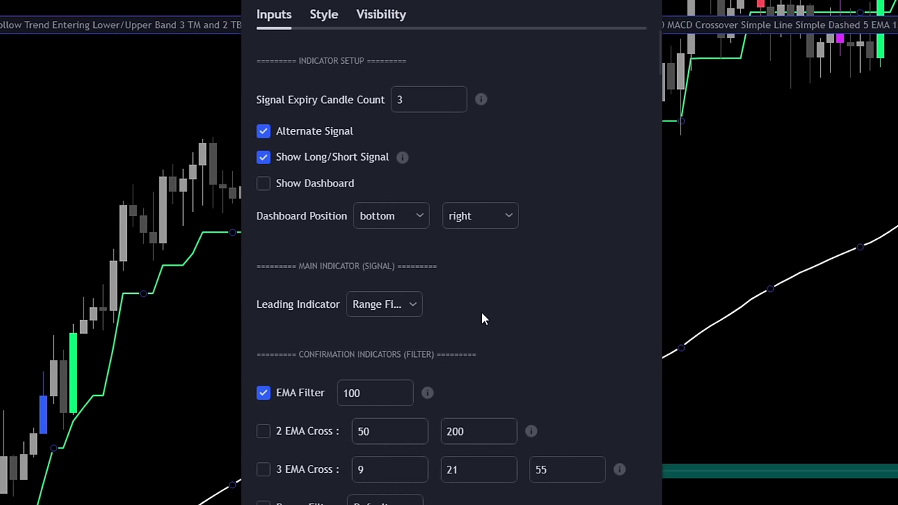
scroll(482, 314, down, 3)
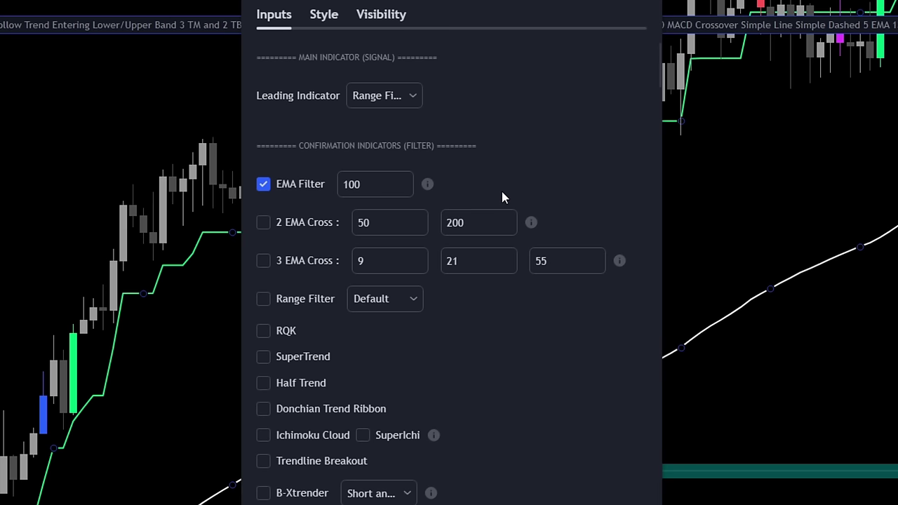
click(393, 184)
key(ctrl+a)
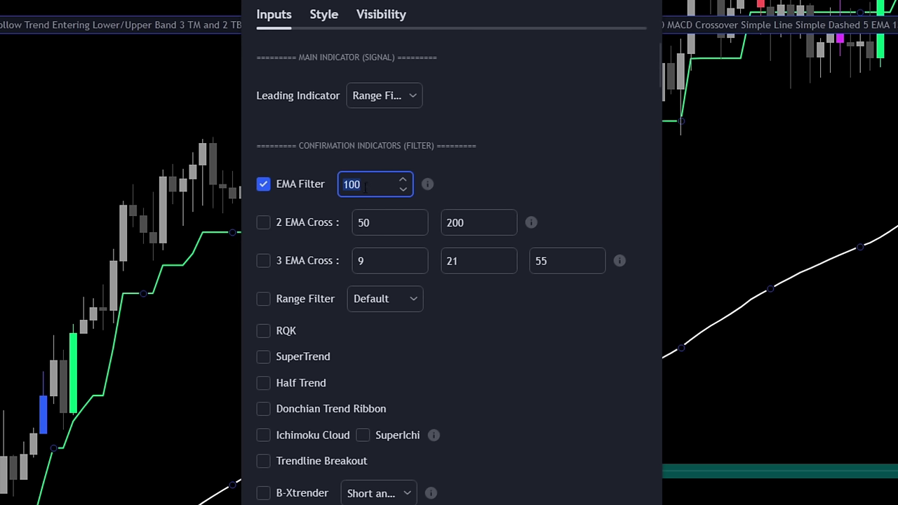
Uncheck the EMA Filter confirmation, leaving its length at 100, and review the remaining filters
click(263, 184)
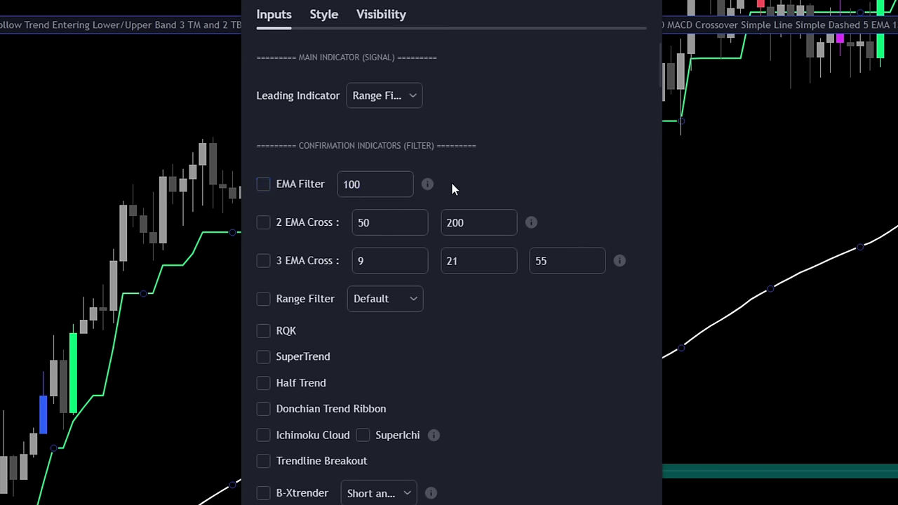
scroll(475, 200, up, 3)
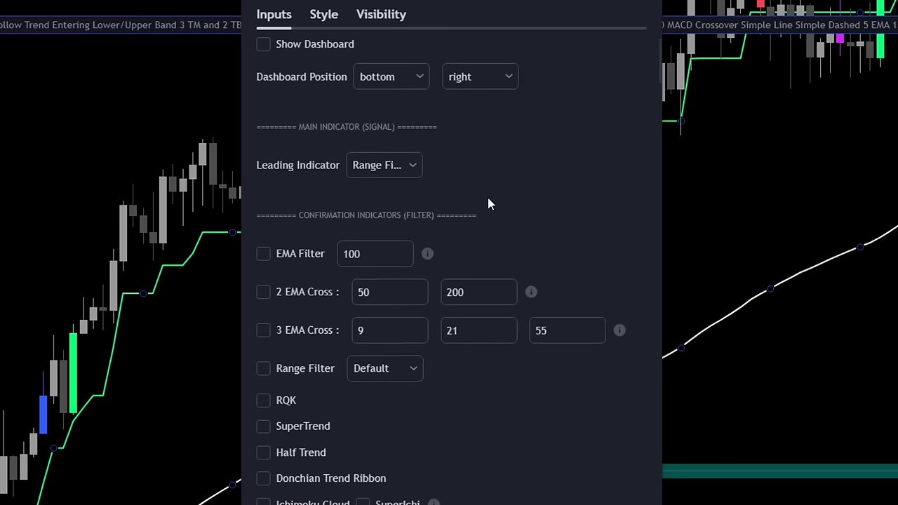
scroll(481, 198, up, 1)
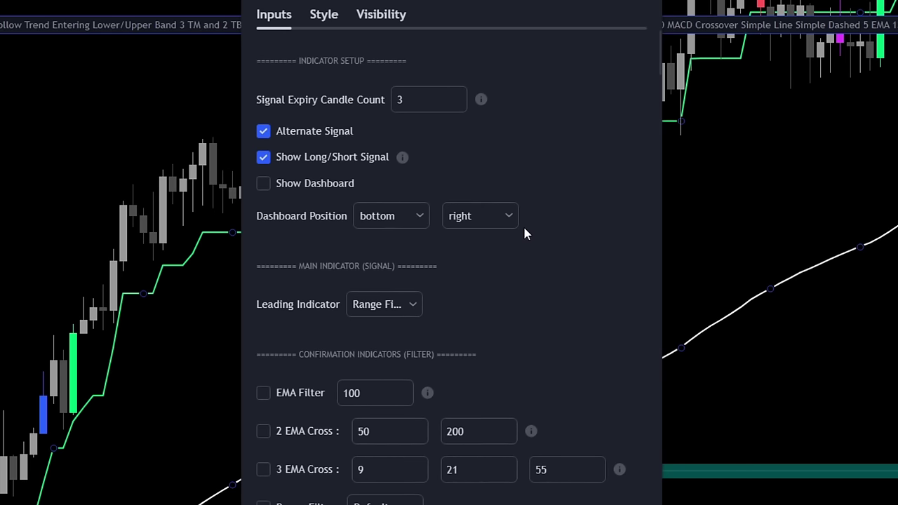
scroll(524, 238, down, 1)
scroll(530, 254, down, 4)
scroll(484, 246, up, 3)
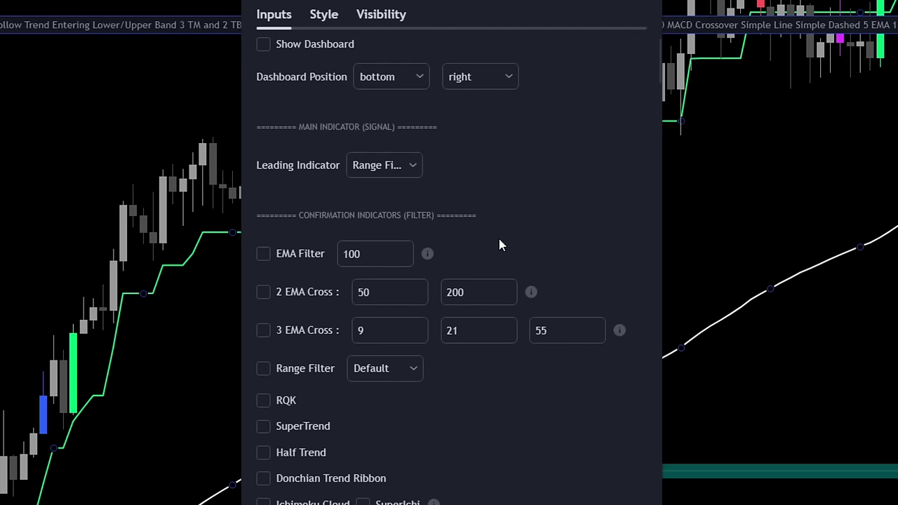
scroll(496, 249, down, 3)
scroll(571, 216, up, 4)
scroll(566, 270, down, 6)
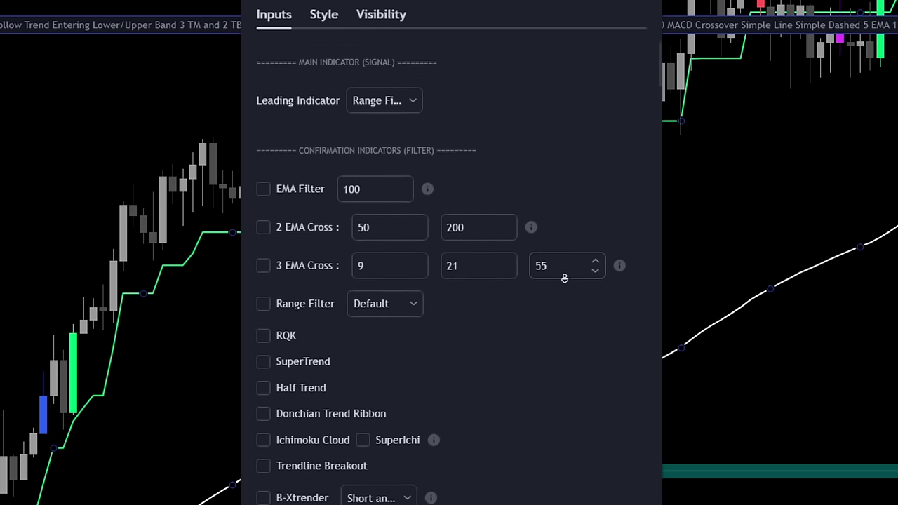
scroll(313, 209, up, 2)
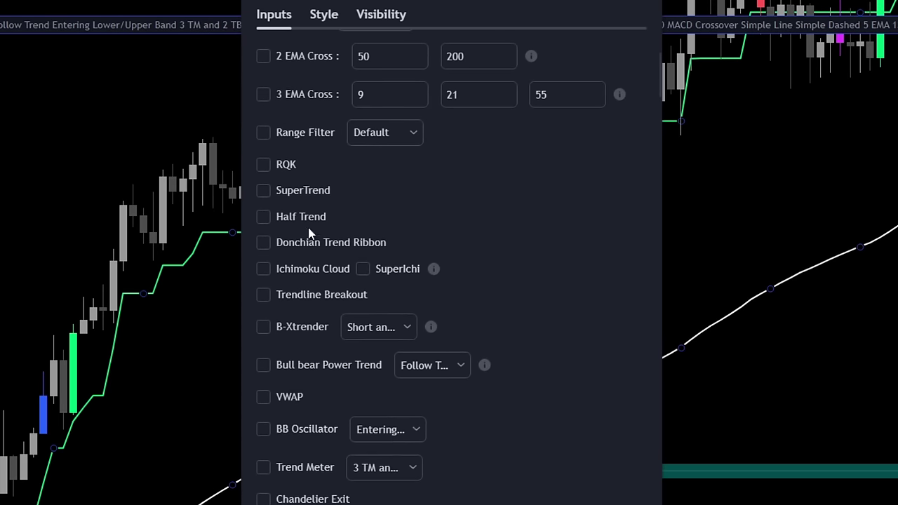
scroll(445, 274, down, 2)
scroll(498, 281, up, 5)
scroll(532, 313, down, 6)
scroll(514, 311, down, 7)
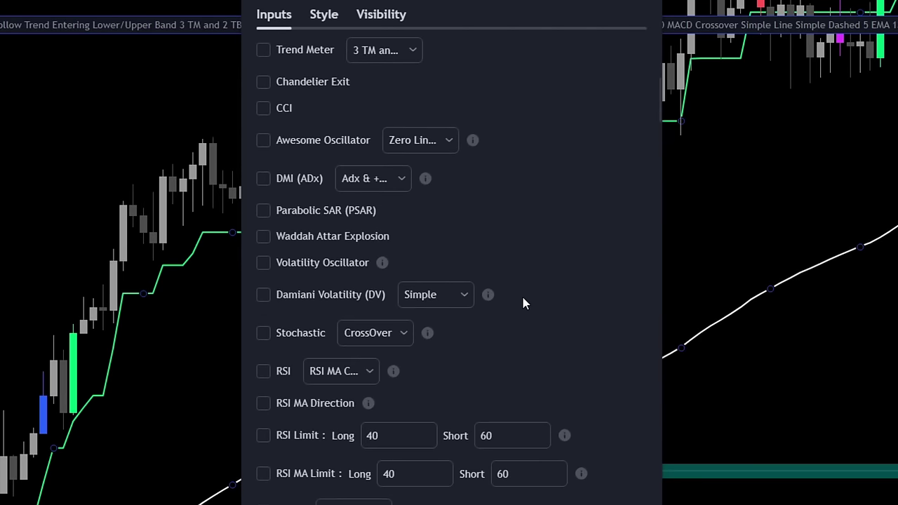
scroll(529, 311, up, 5)
scroll(521, 302, up, 7)
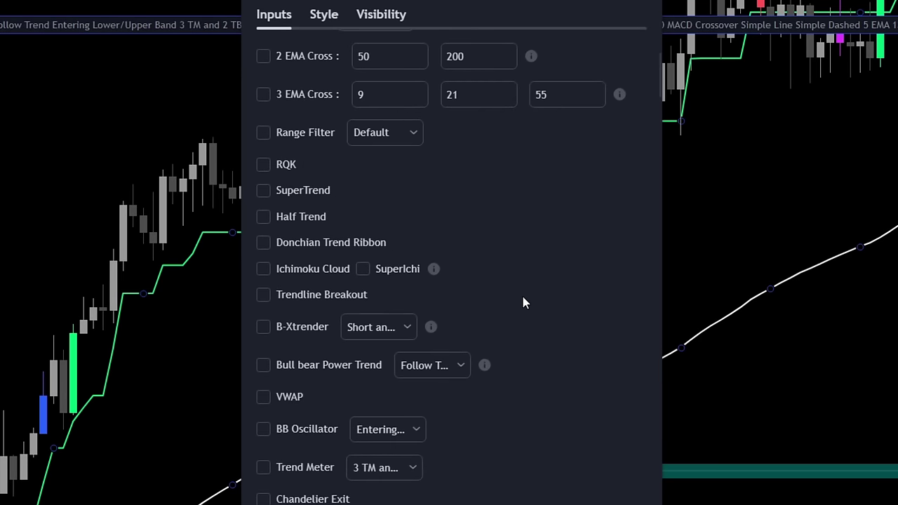
scroll(468, 272, up, 2)
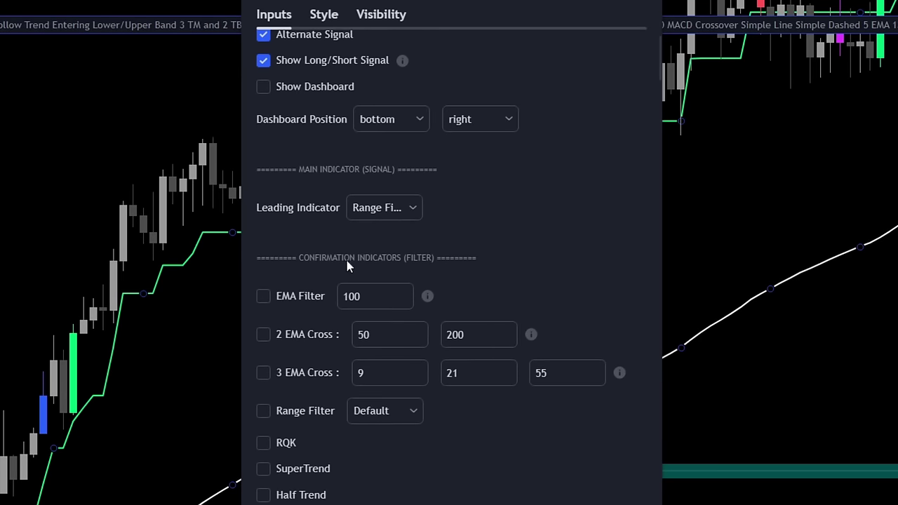
scroll(519, 274, down, 2)
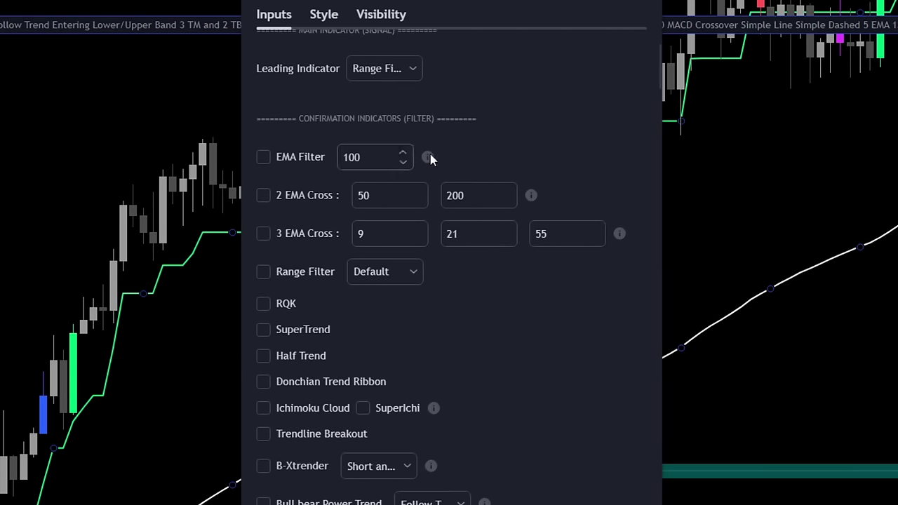
scroll(446, 286, down, 6)
scroll(583, 281, down, 20)
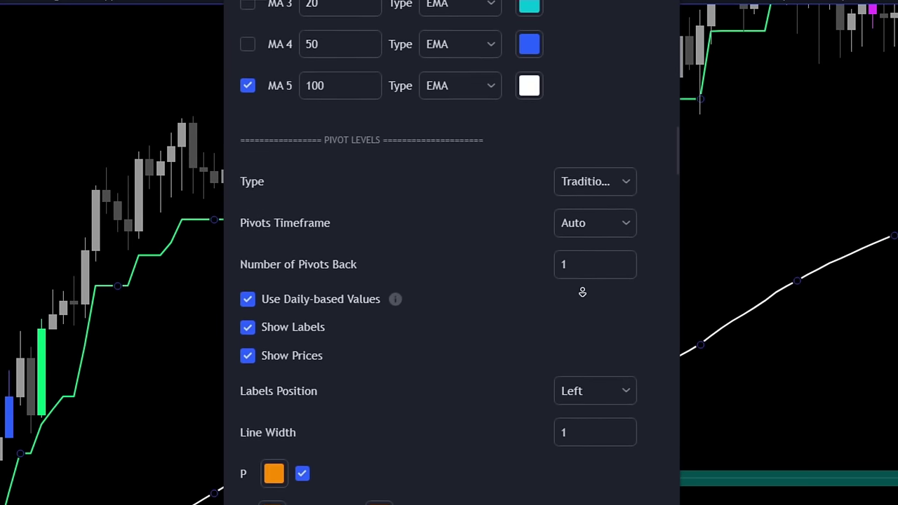
Set the Range Filter period to 50, keeping close as its source
scroll(582, 292, down, 12)
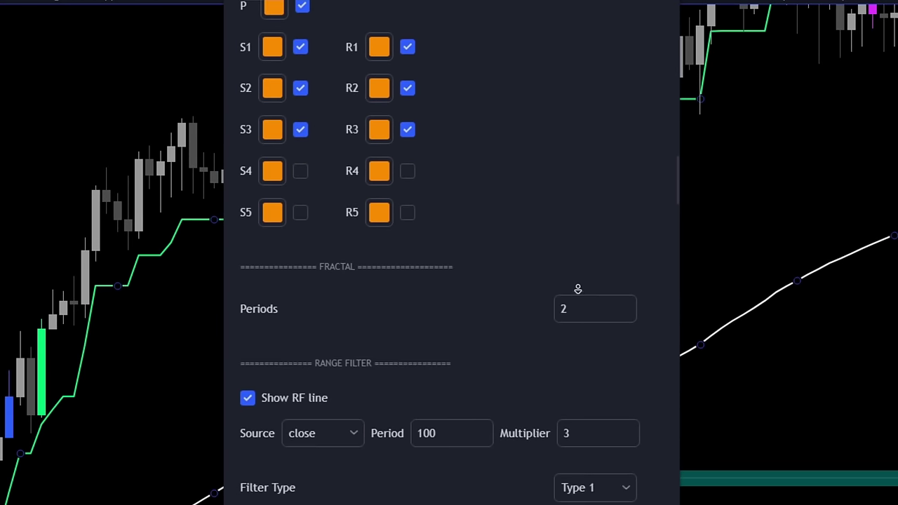
scroll(569, 161, up, 1)
scroll(569, 141, up, 1)
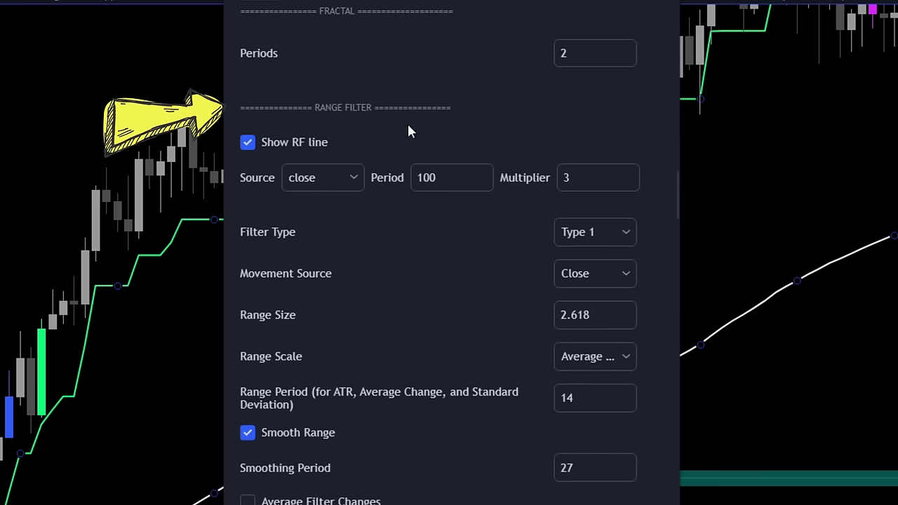
scroll(411, 131, up, 2)
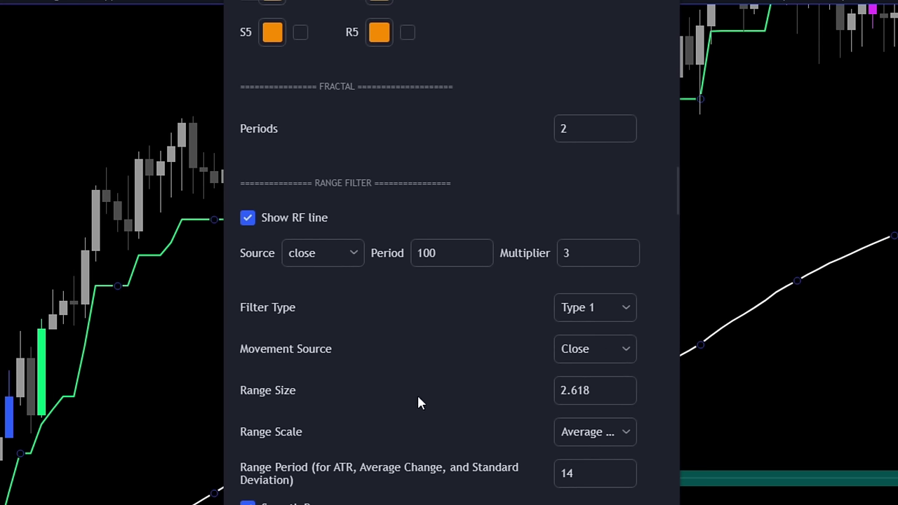
click(336, 256)
click(315, 365)
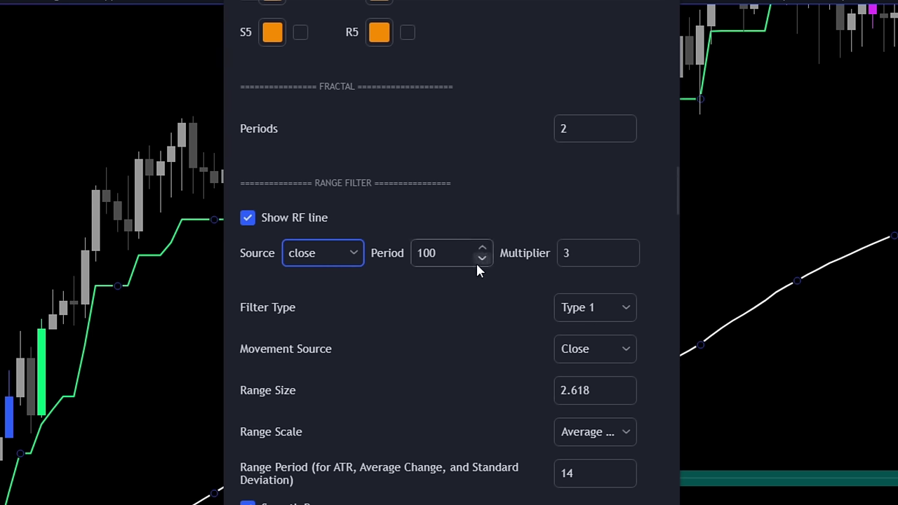
double_click(457, 258)
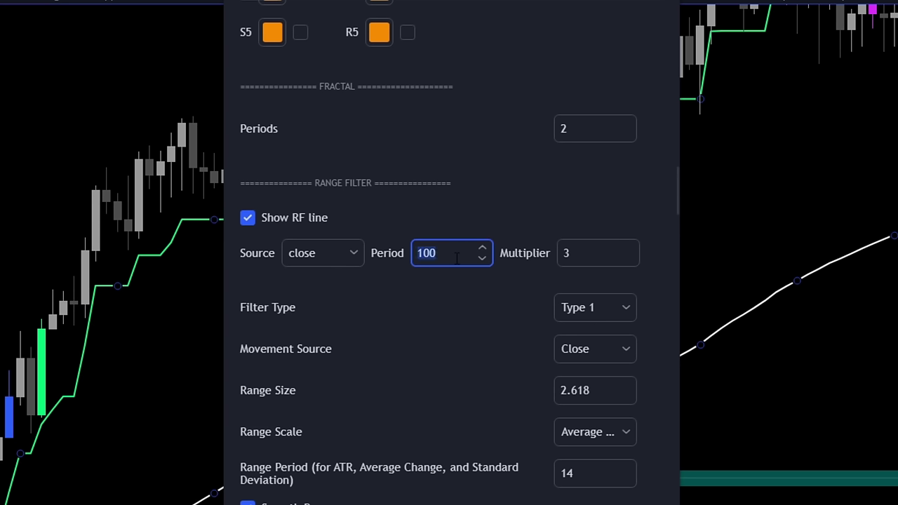
text(50)
click(353, 255)
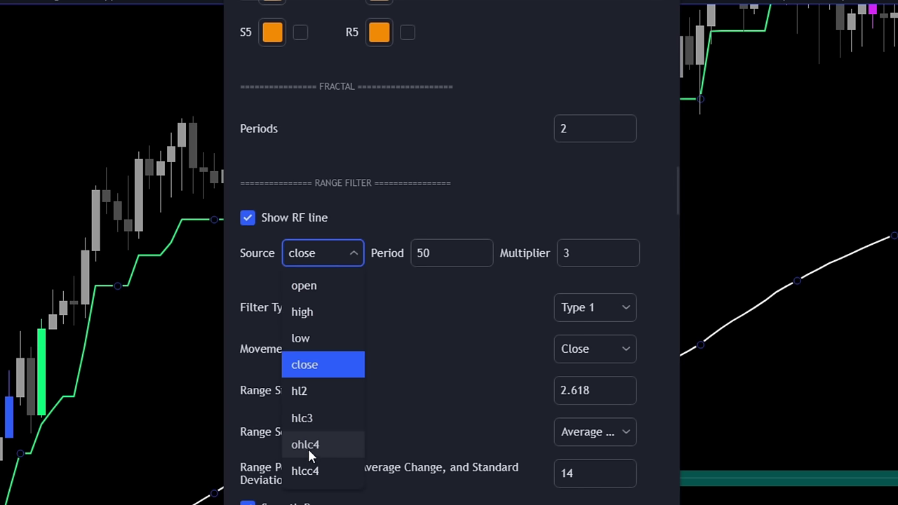
click(308, 367)
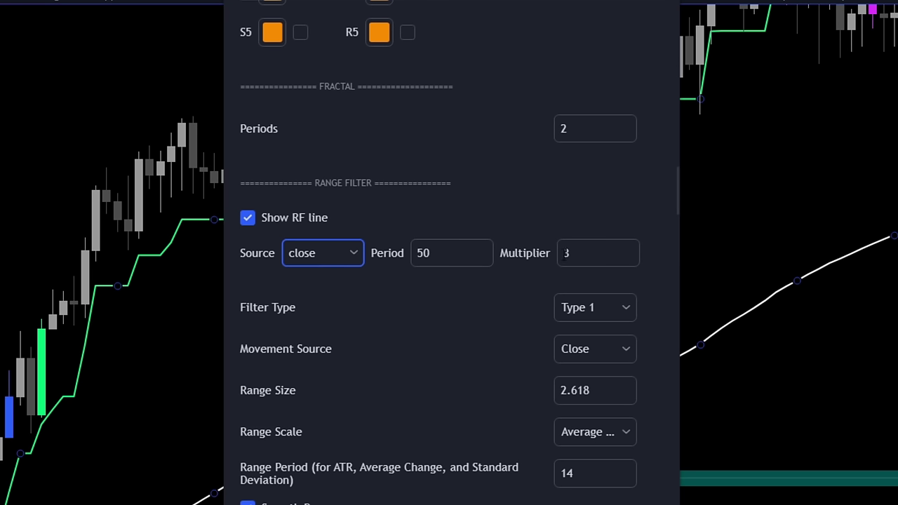
click(589, 254)
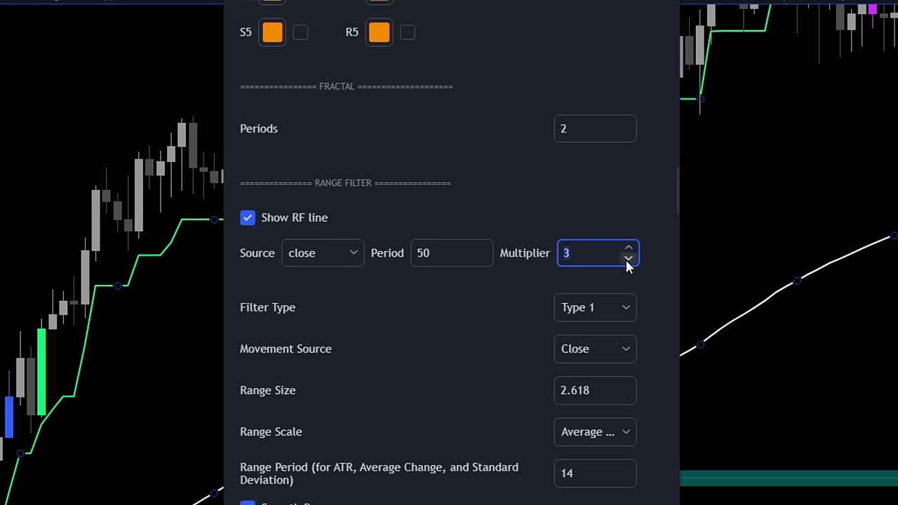
Enter 3 as the Range Filter multiplier
text(3)
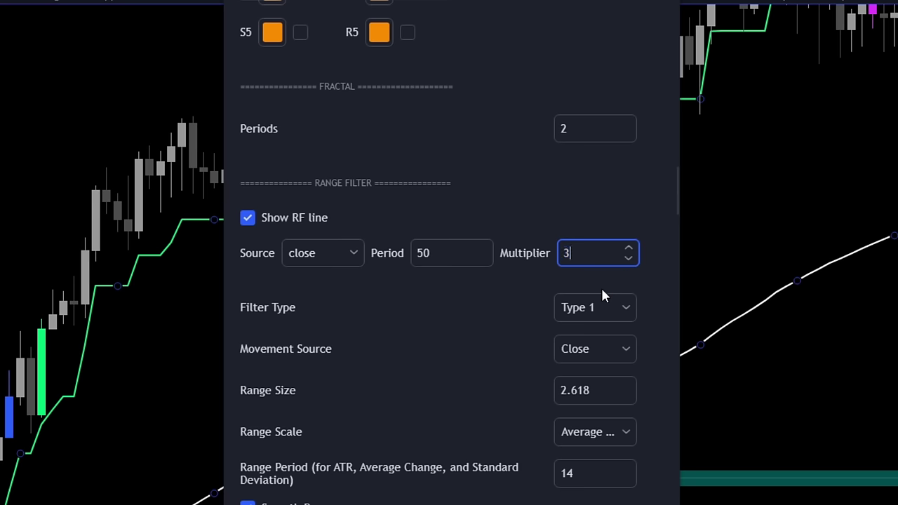
scroll(531, 293, down, 1)
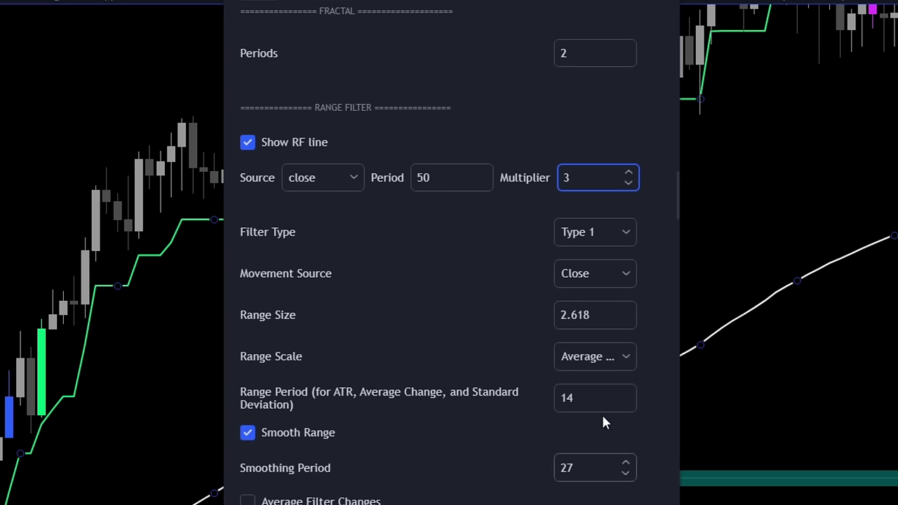
scroll(576, 311, down, 6)
scroll(535, 231, up, 7)
scroll(445, 476, up, 20)
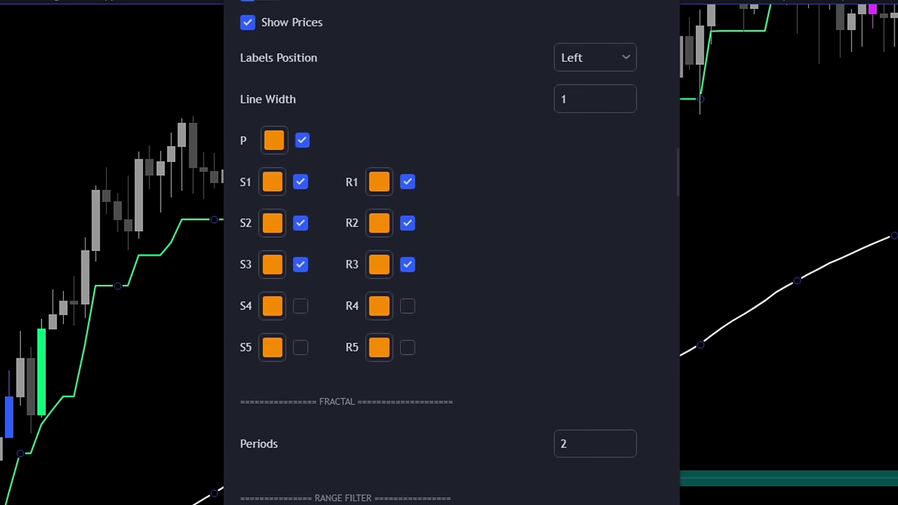
scroll(445, 477, up, 15)
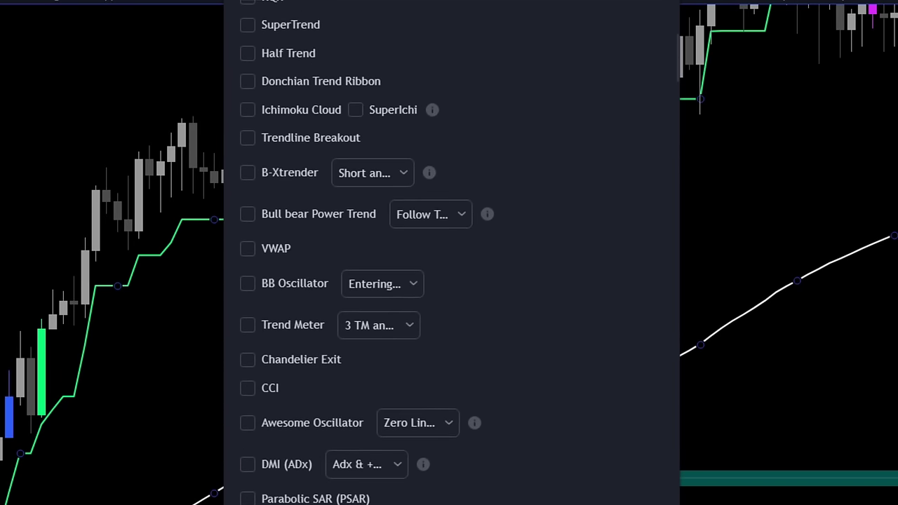
scroll(475, 398, down, 5)
scroll(534, 325, down, 20)
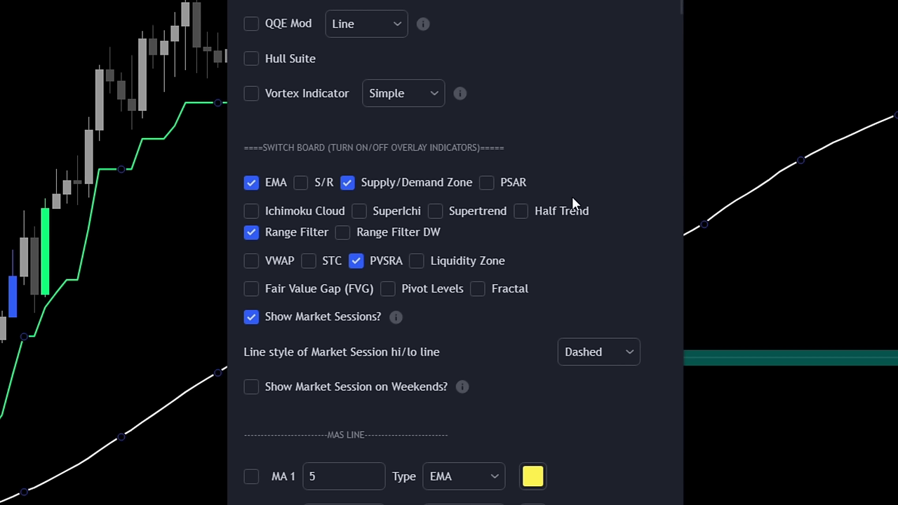
Turn off the EMA, Show Market Sessions? and PVSRA overlays
click(250, 182)
click(252, 318)
click(357, 262)
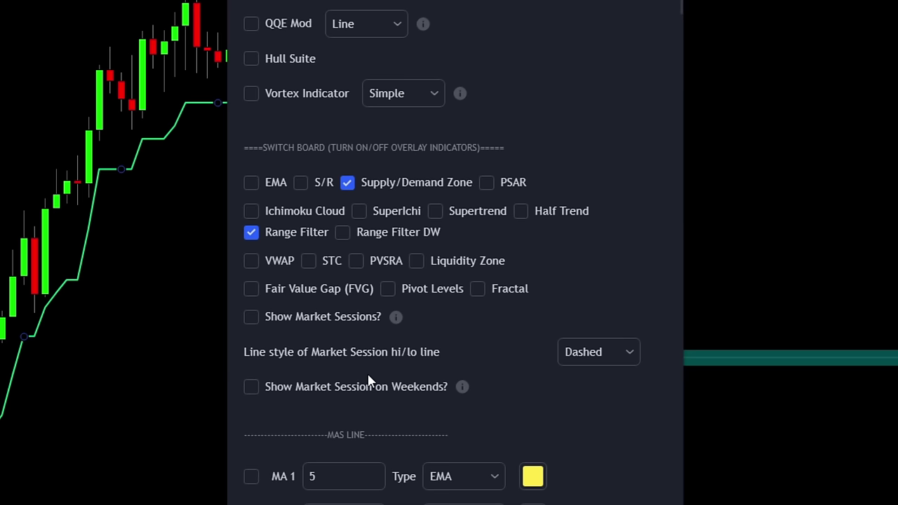
scroll(543, 206, down, 10)
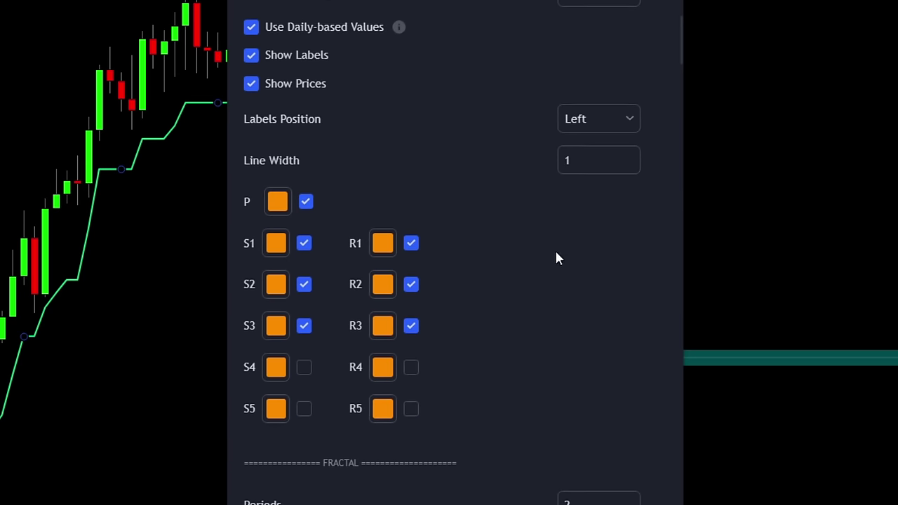
scroll(556, 258, down, 4)
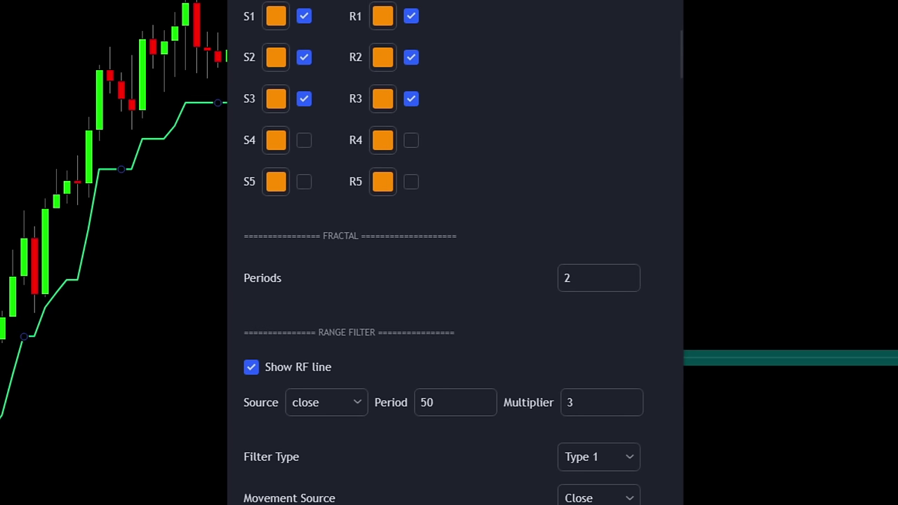